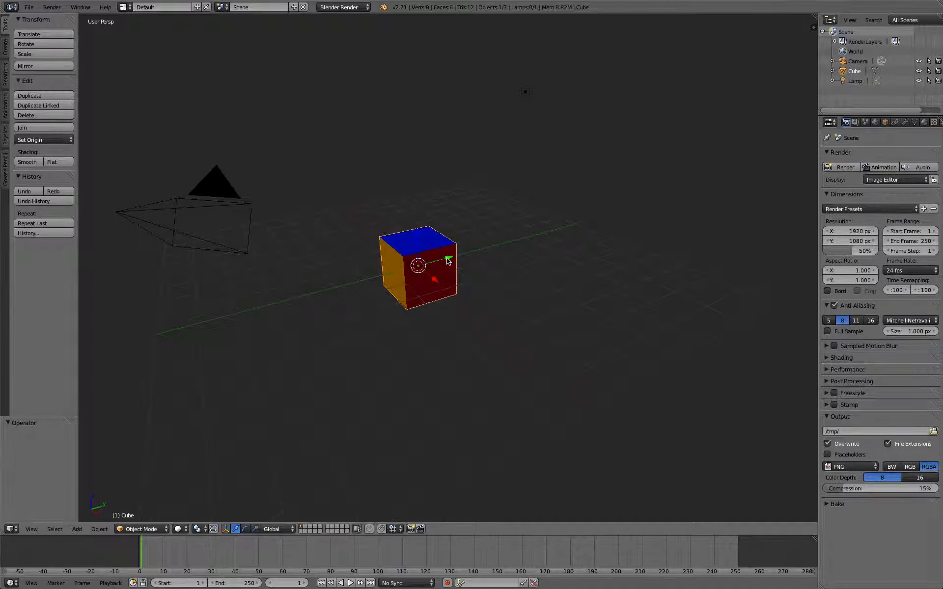
# Step: Duplicate the cube in Object Mode and place the copy about 2.43 units along the Y axis
pyautogui.hotkey('shift', 'd')
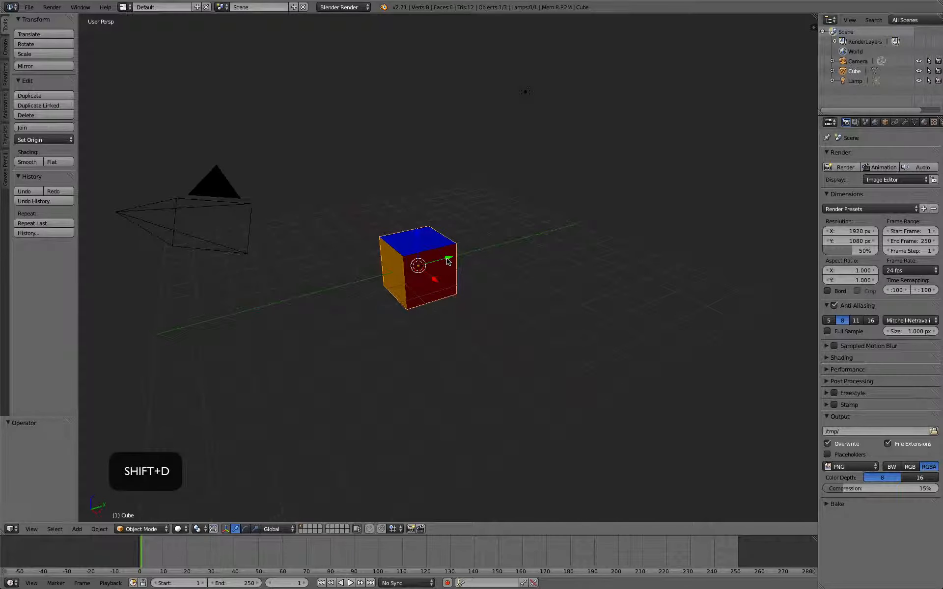
pyautogui.hotkey('shift', 'd')
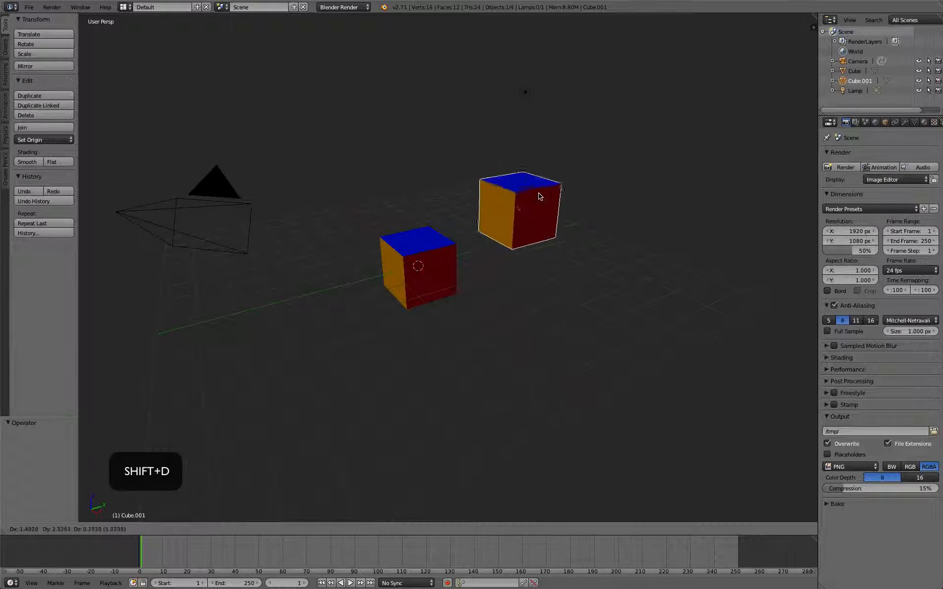
pyautogui.press('y')
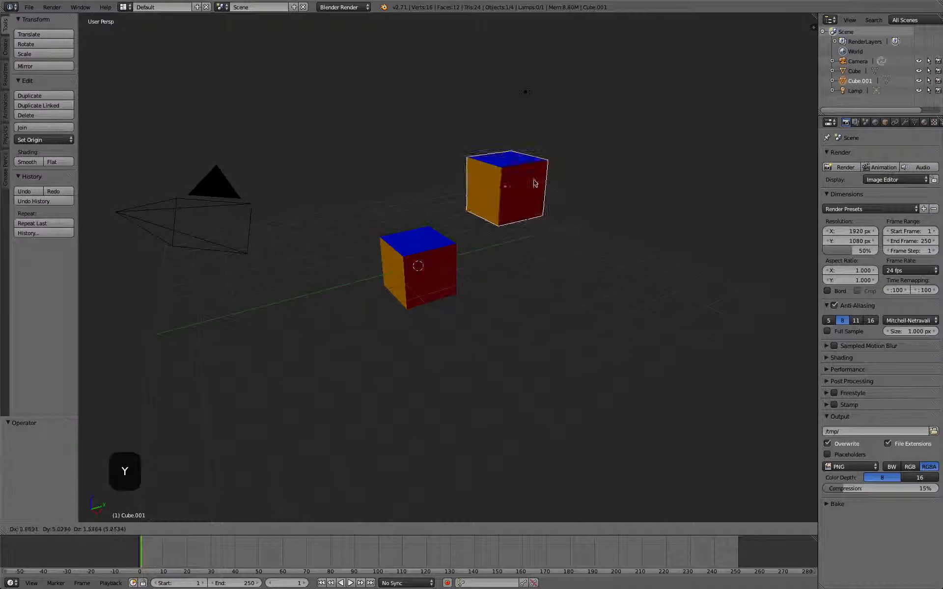
pyautogui.press('y')
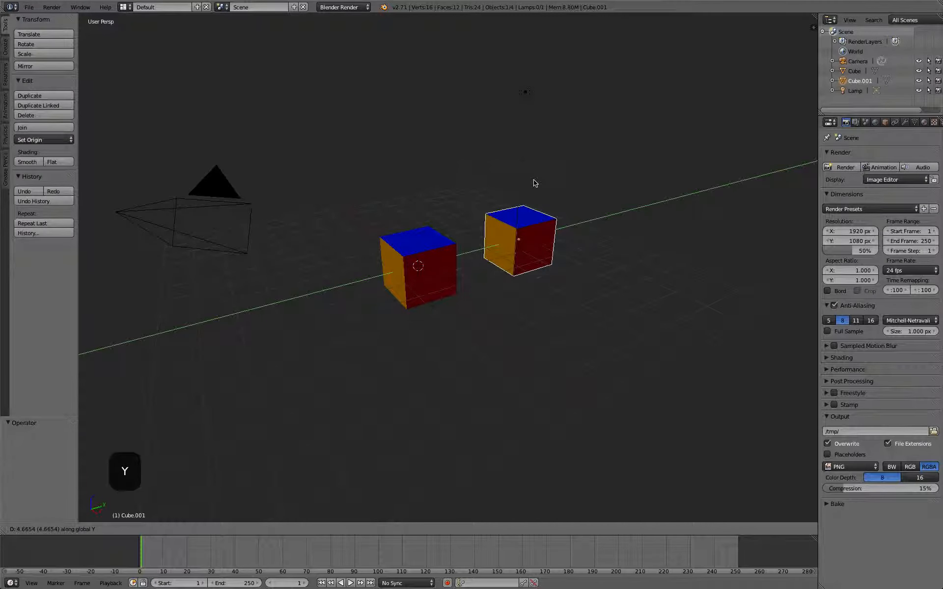
pyautogui.click(506, 210)
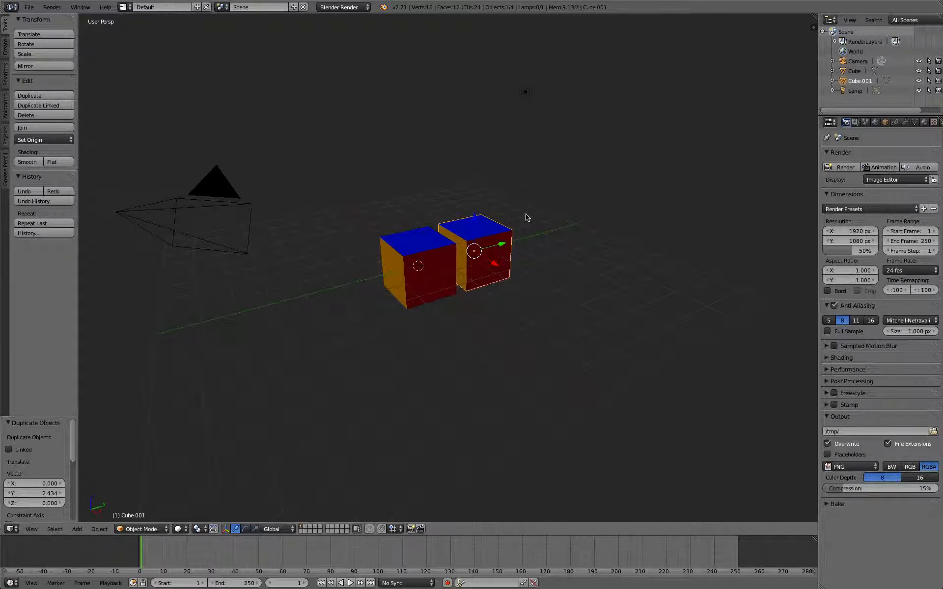
# Step: Duplicate the second cube and place the third one about 2.49 units further along Y
pyautogui.hotkey('shift', 'd')
pyautogui.press('y')
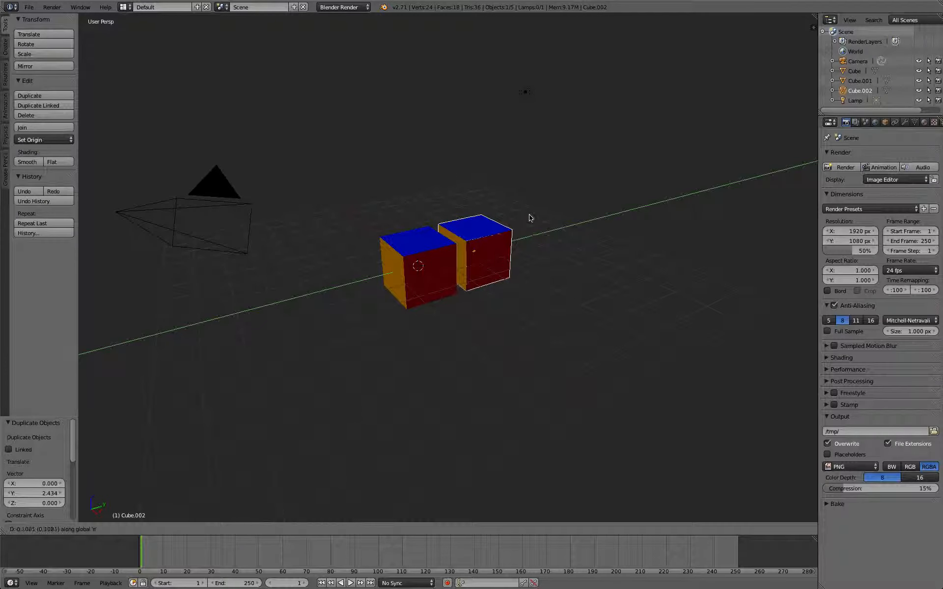
pyautogui.click(577, 216)
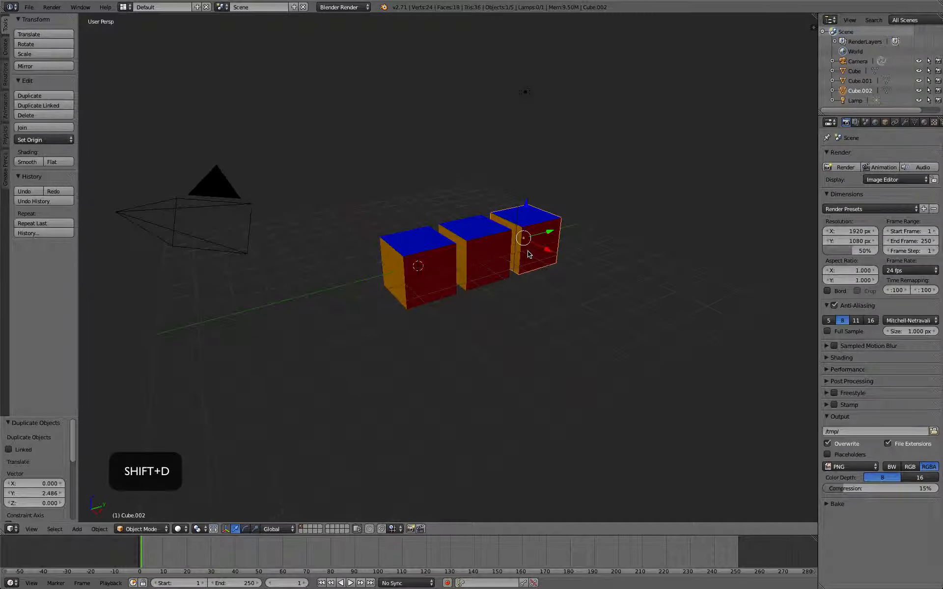
# Step: Duplicate the third cube and place the copy above it, about 2.36 units up along Z
pyautogui.hotkey('shift', 'd')
pyautogui.press('z')
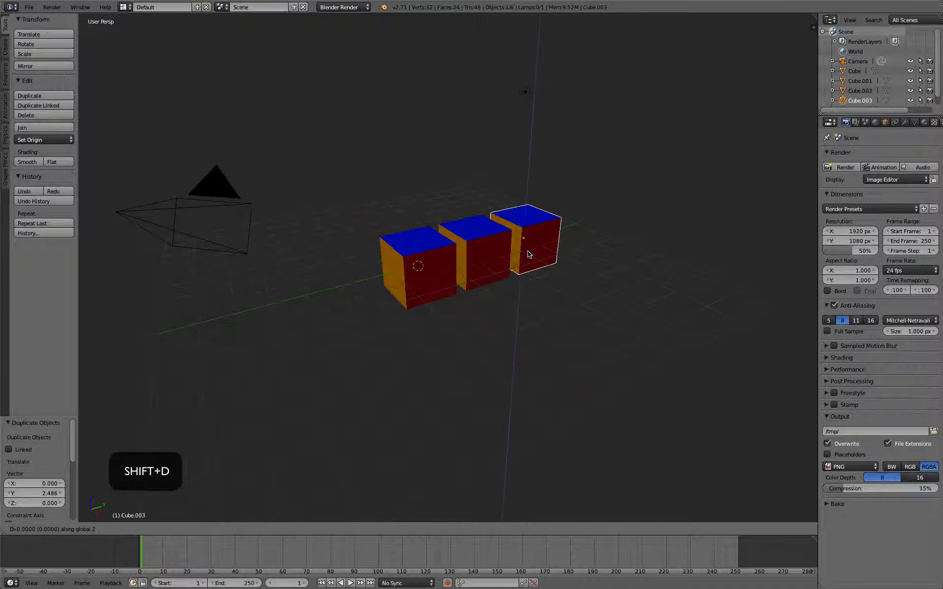
pyautogui.click(530, 196)
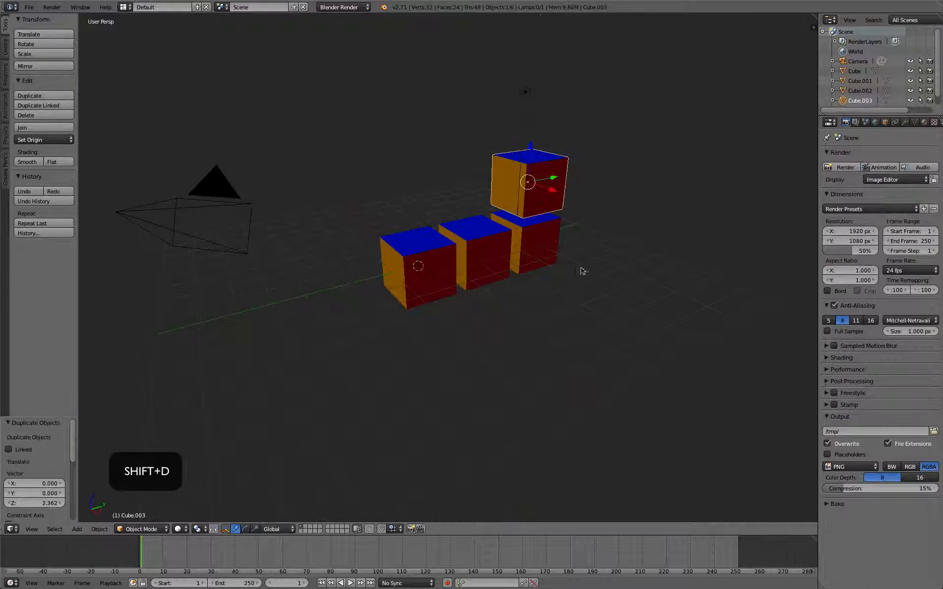
# Step: Select each of the four cubes in turn and check their entries in the scene's object list
pyautogui.moveTo(615, 248); pyautogui.dragTo(582, 257, button='middle')
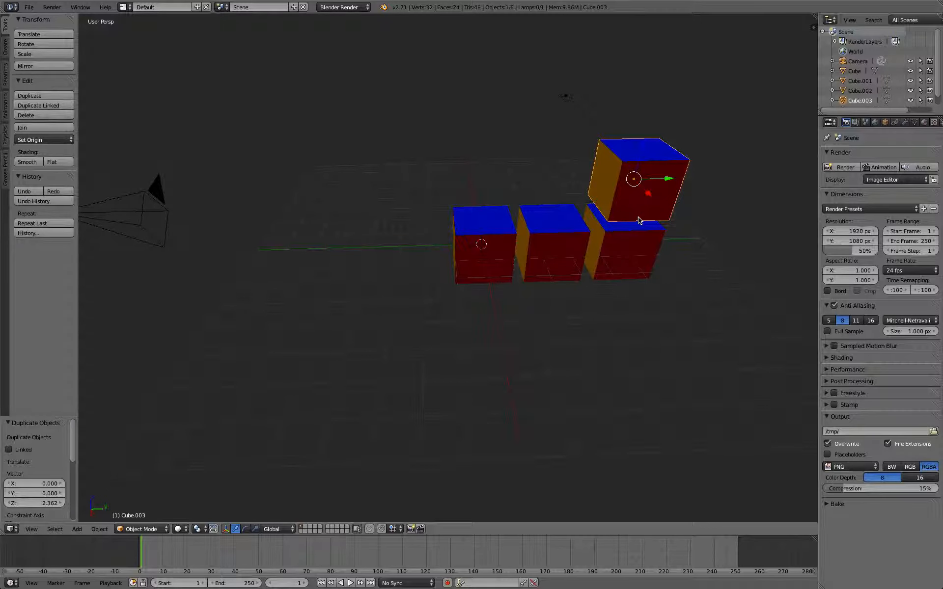
pyautogui.rightClick(632, 240)
pyautogui.rightClick(549, 245)
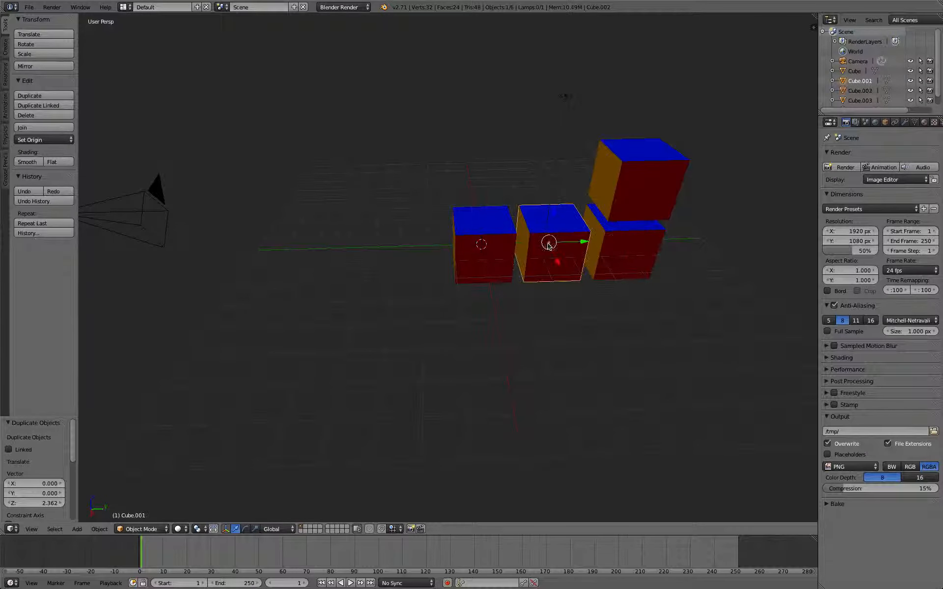
pyautogui.rightClick(482, 244)
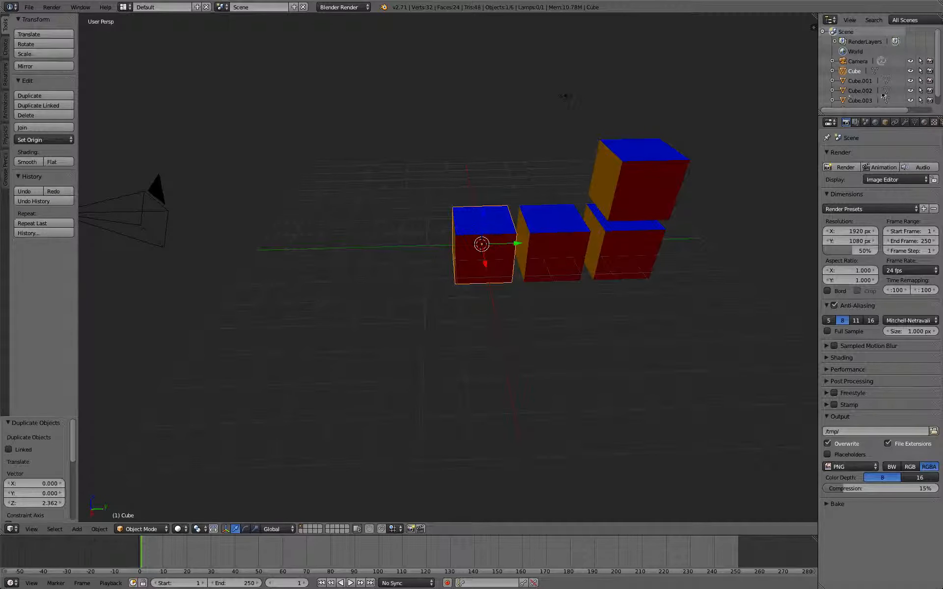
pyautogui.scroll(-1, 879, 73)
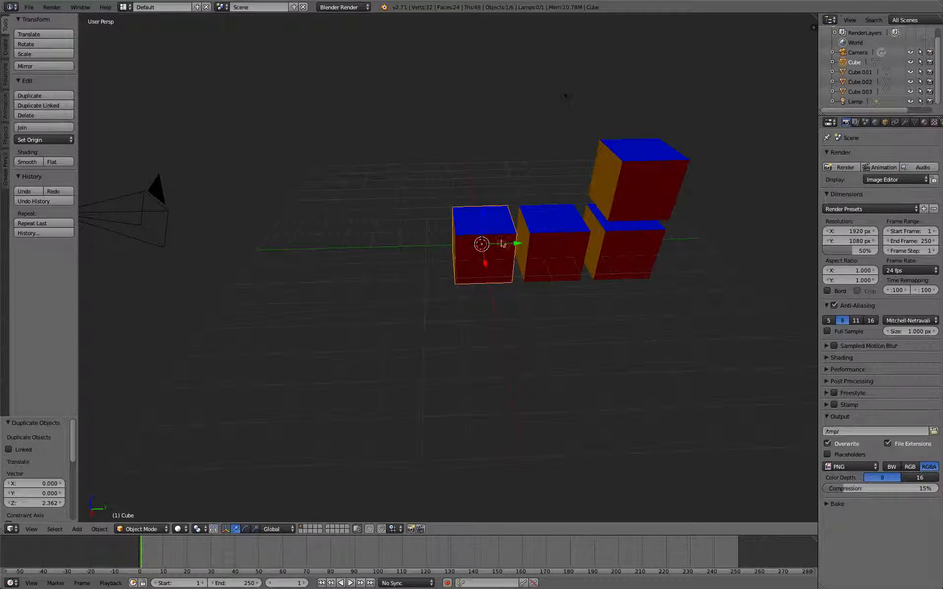
pyautogui.rightClick(558, 229)
pyautogui.rightClick(632, 231)
pyautogui.rightClick(633, 182)
# Step: Move the original cube about -5.99 units along the Y axis, away from the other cubes
pyautogui.rightClick(474, 232)
pyautogui.press('g')
pyautogui.press('y')
pyautogui.moveTo(468, 248); pyautogui.dragTo(334, 248)
pyautogui.click(315, 248)
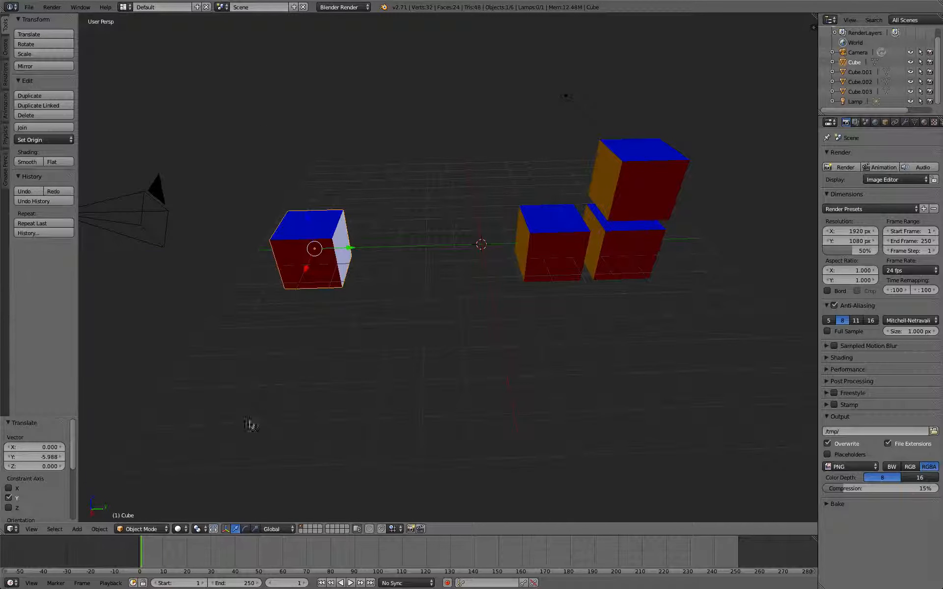
# Step: In Edit Mode, duplicate the original cube's whole mesh and place the copy about 2.29 units along Y
pyautogui.click(147, 529)
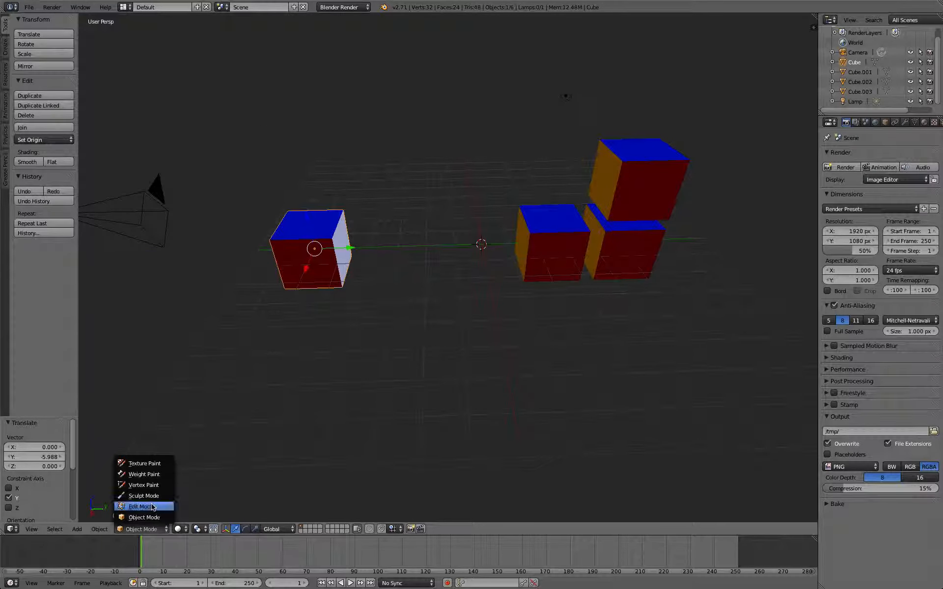
pyautogui.click(151, 505)
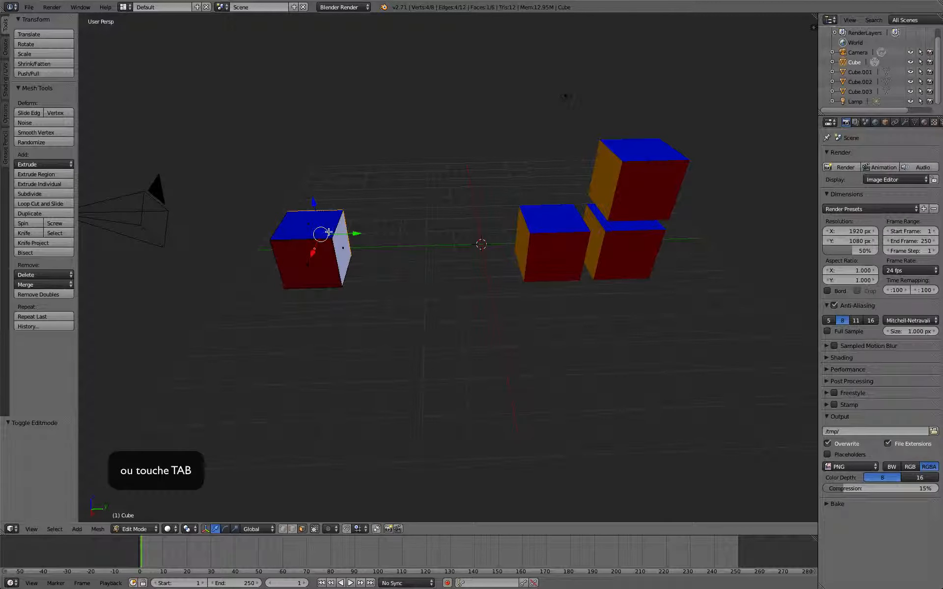
pyautogui.press('a')
pyautogui.press('a')
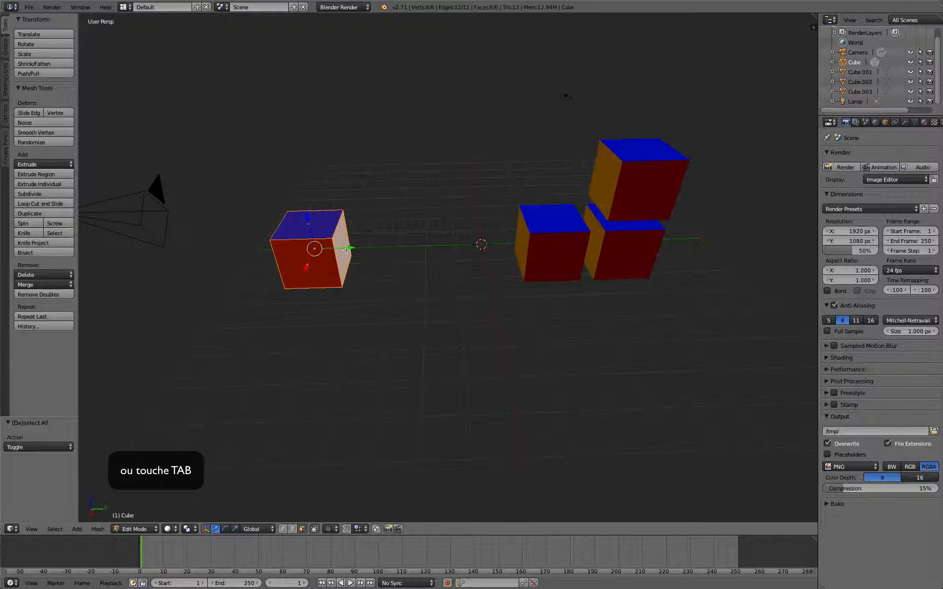
pyautogui.hotkey('shift', 'd')
pyautogui.press('y')
pyautogui.click(409, 248)
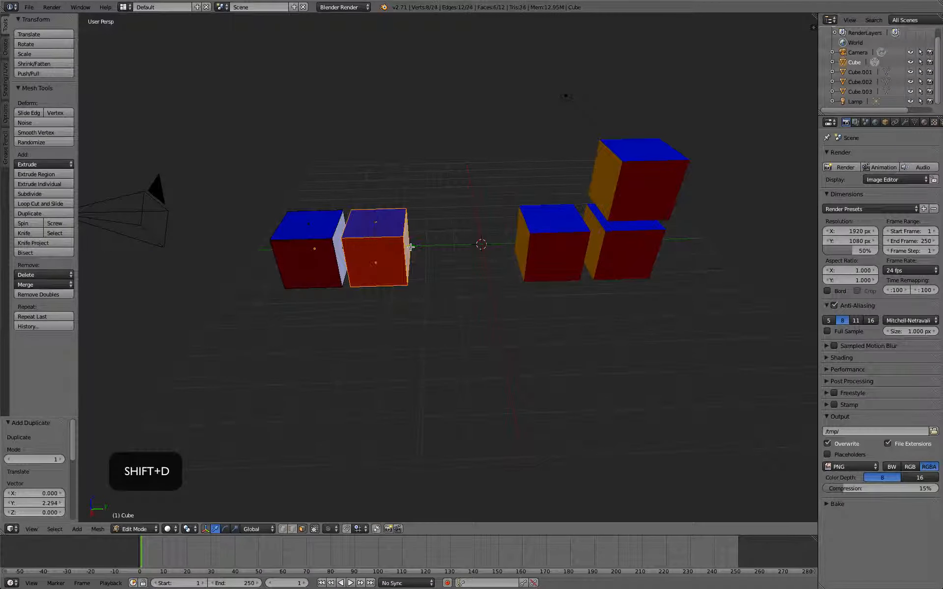
# Step: Duplicate the copied mesh within the same object, placing the third block about 2.41 units further along Y
pyautogui.hotkey('shift', 'd')
pyautogui.press('y')
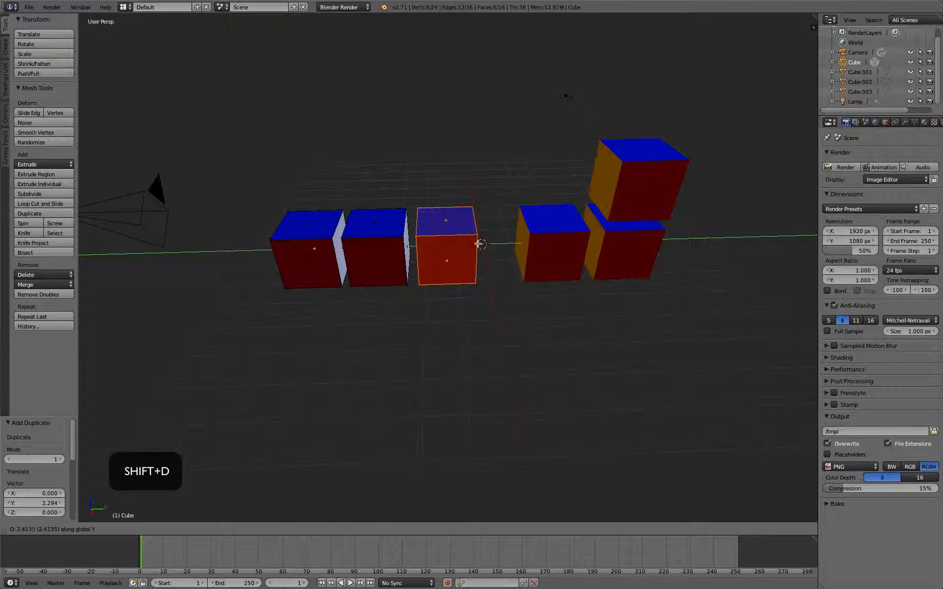
pyautogui.click(482, 278)
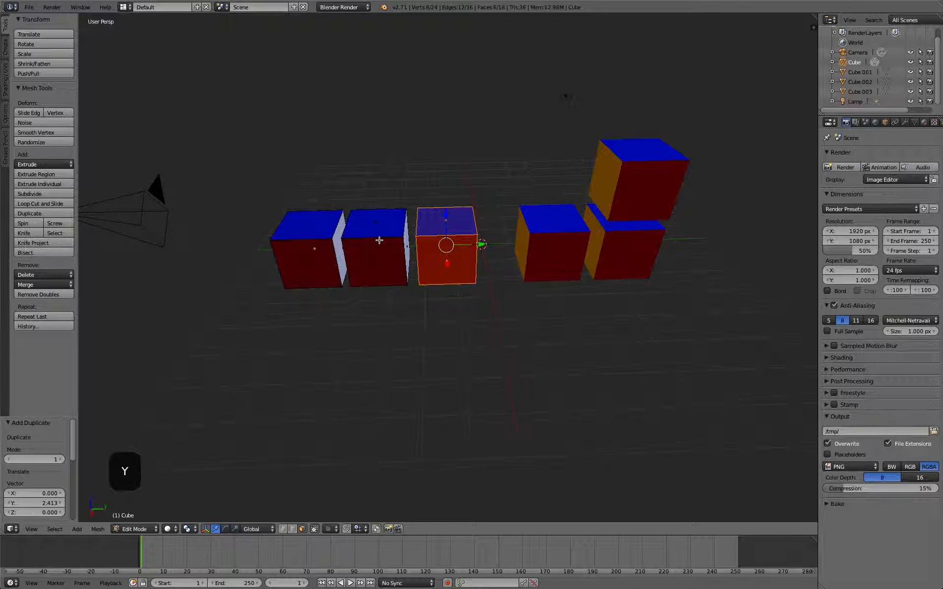
# Step: Duplicate the entire row of three blocks about 2.43 units up along Z and return to Object Mode
pyautogui.press('a')
pyautogui.press('a')
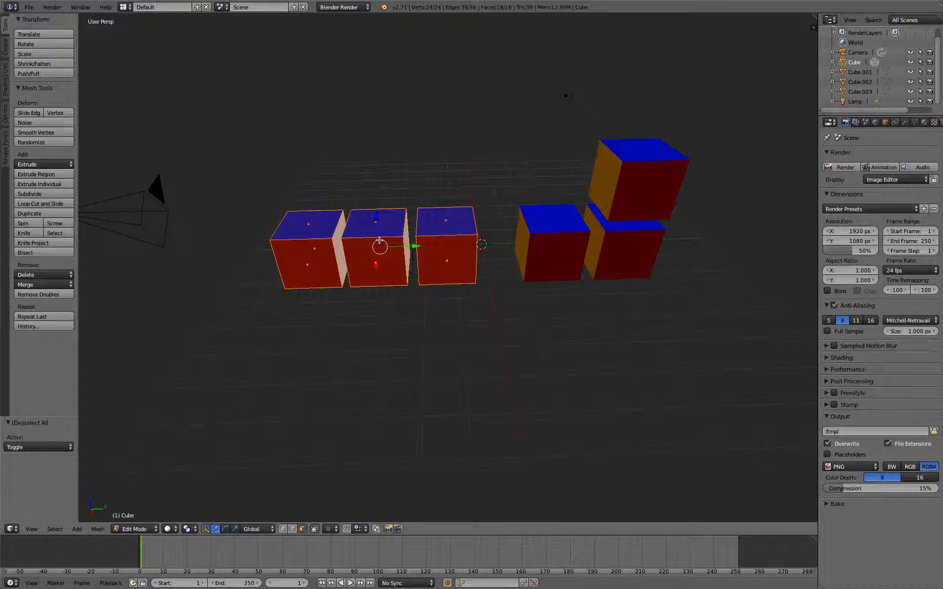
pyautogui.press('a')
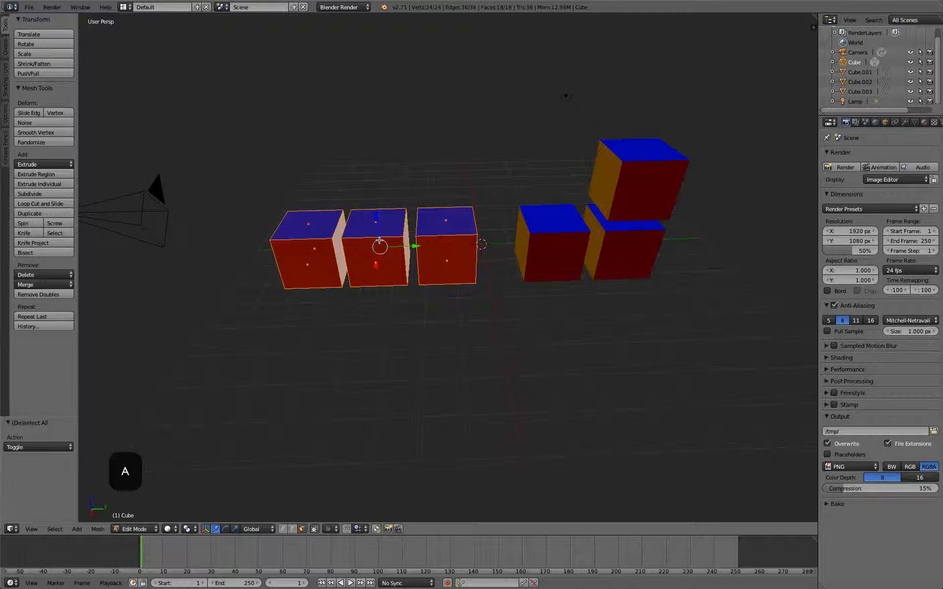
pyautogui.hotkey('shift', 'd')
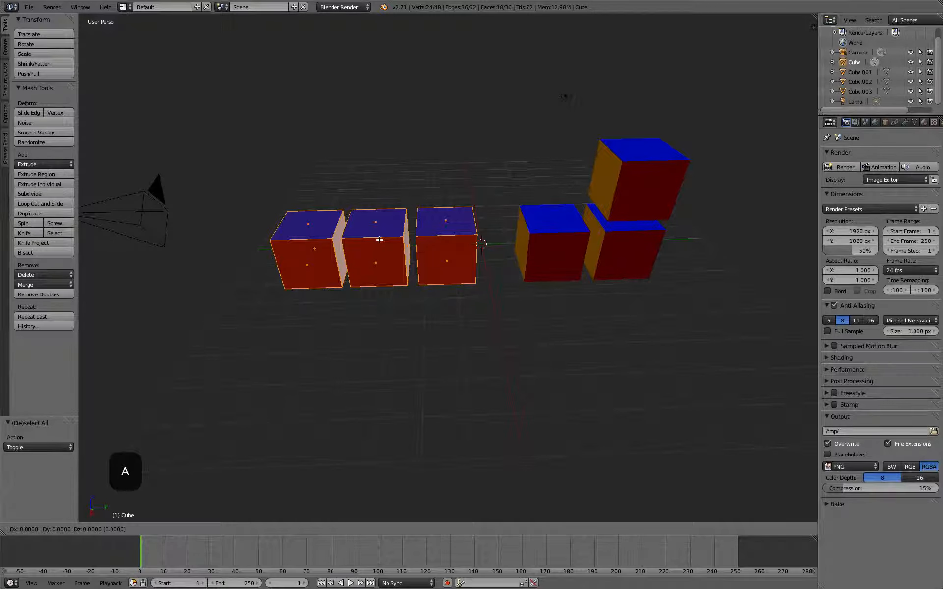
pyautogui.press('z')
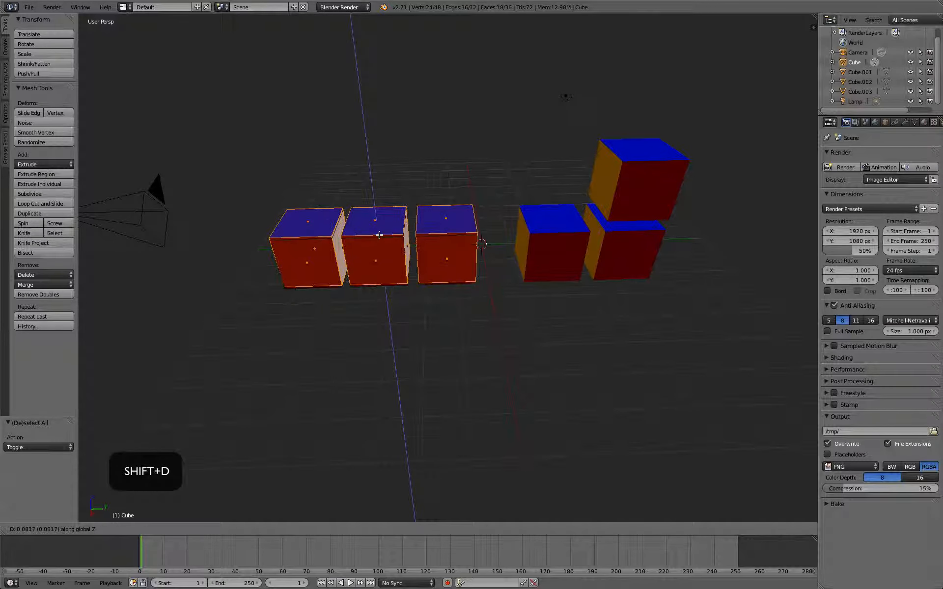
pyautogui.click(374, 176)
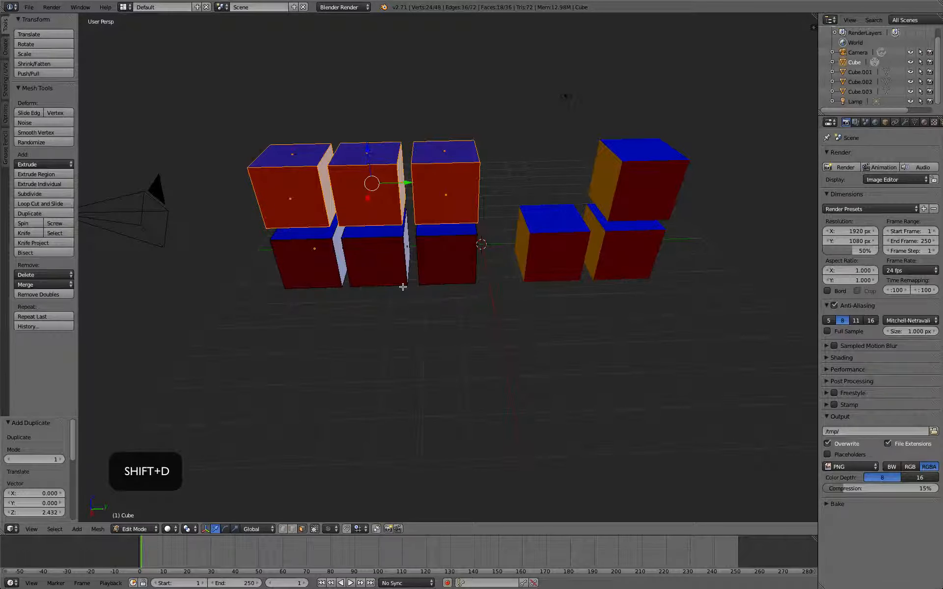
pyautogui.press('Tab')
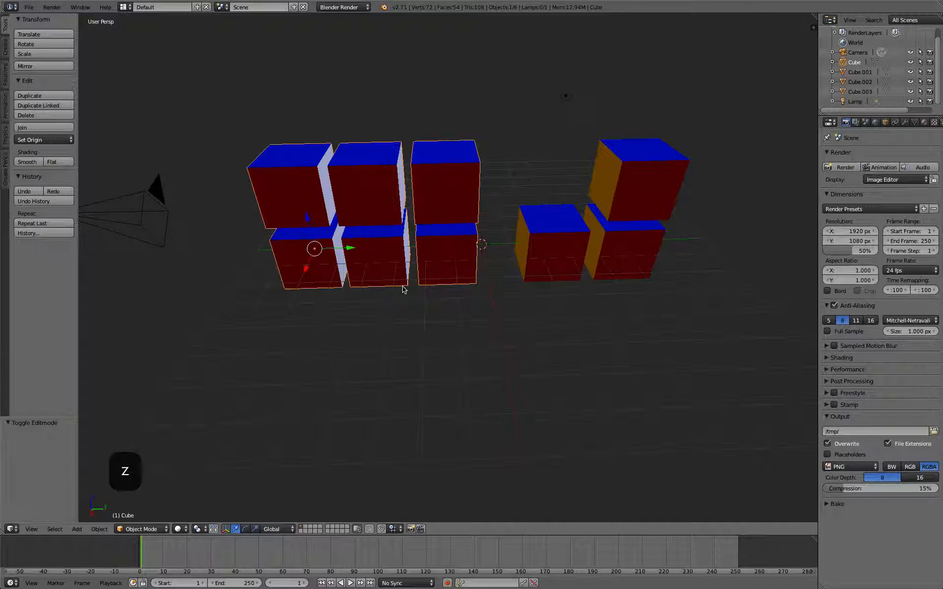
# Step: Select the separate cubes and the six-block group in turn to compare how they select
pyautogui.rightClick(552, 225)
pyautogui.rightClick(615, 216)
pyautogui.rightClick(631, 267)
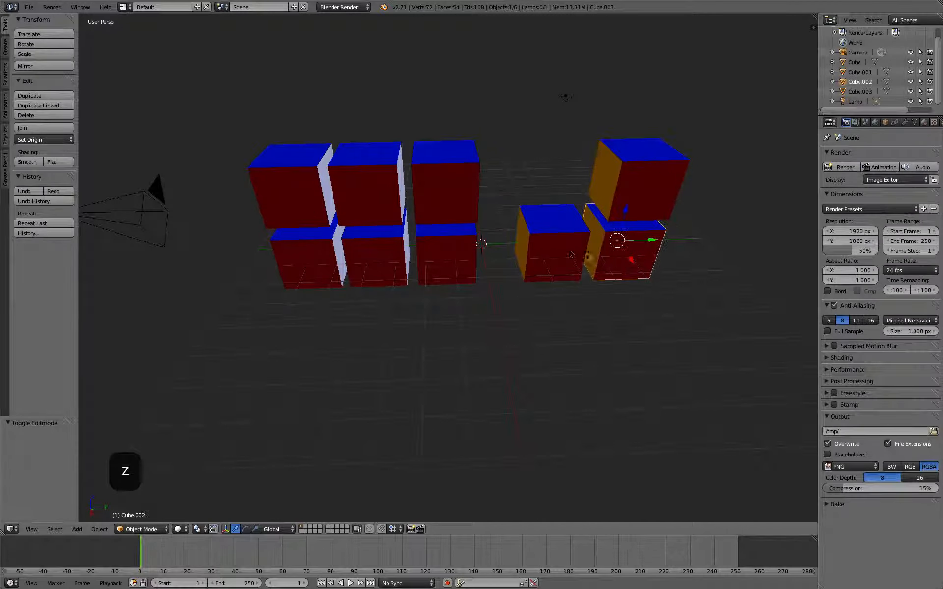
pyautogui.rightClick(553, 245)
pyautogui.rightClick(633, 186)
pyautogui.rightClick(595, 240)
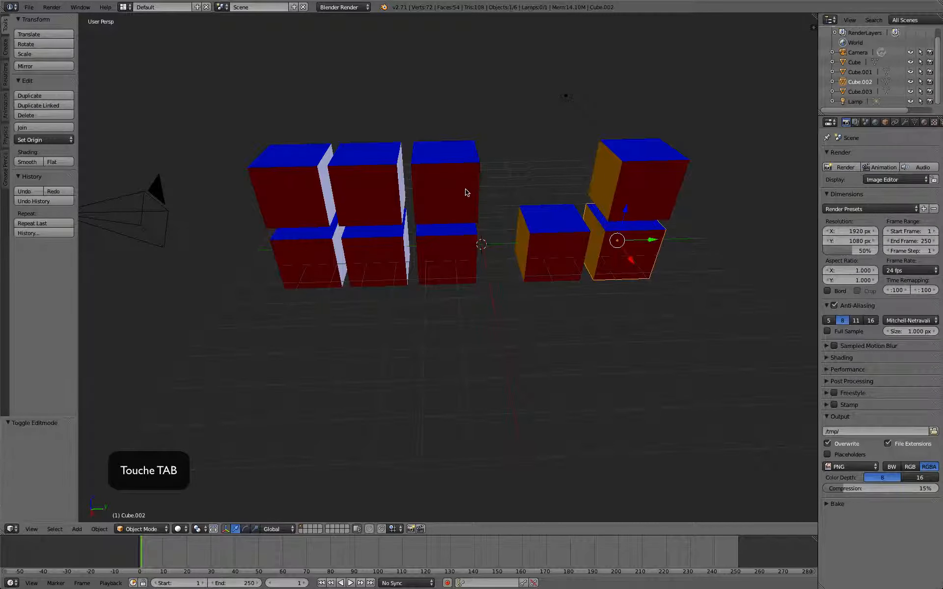
pyautogui.rightClick(454, 258)
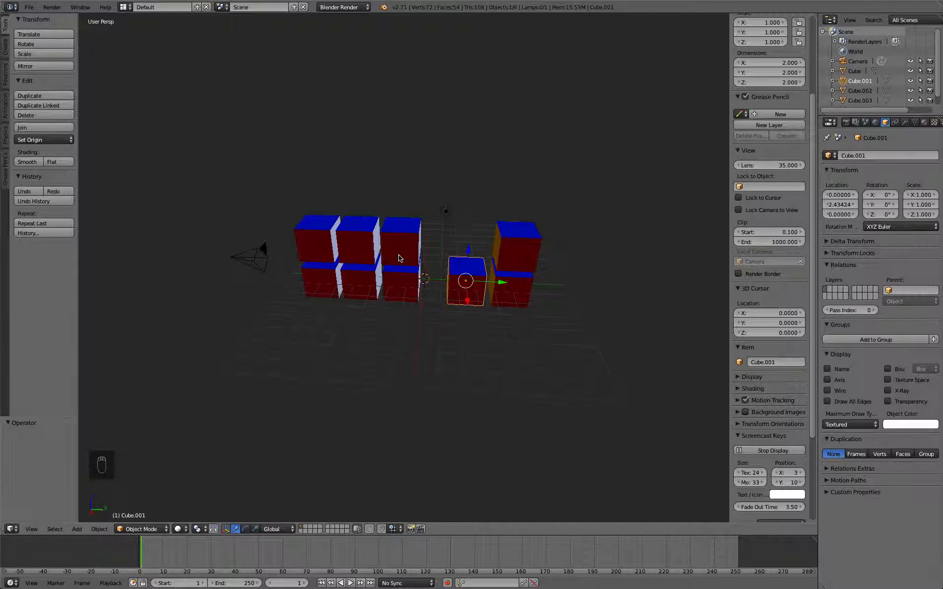
pyautogui.press('g')
pyautogui.press('z')
pyautogui.click(467, 273)
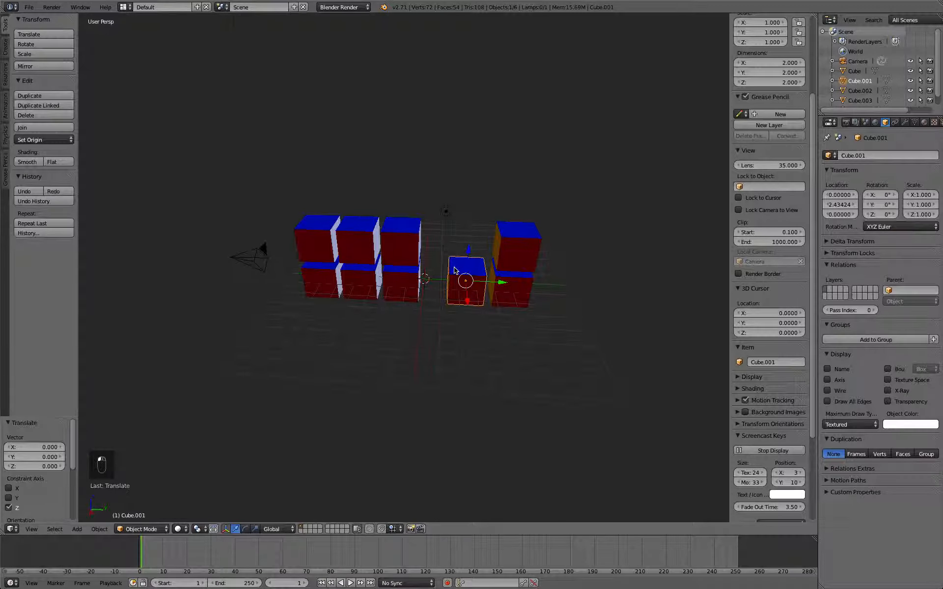
# Step: Join the lone cube nearest the six-block object into that object, and check the two stacked cubes' selection
pyautogui.keyDown('shift'); pyautogui.rightClick(413, 245); pyautogui.keyUp('shift')
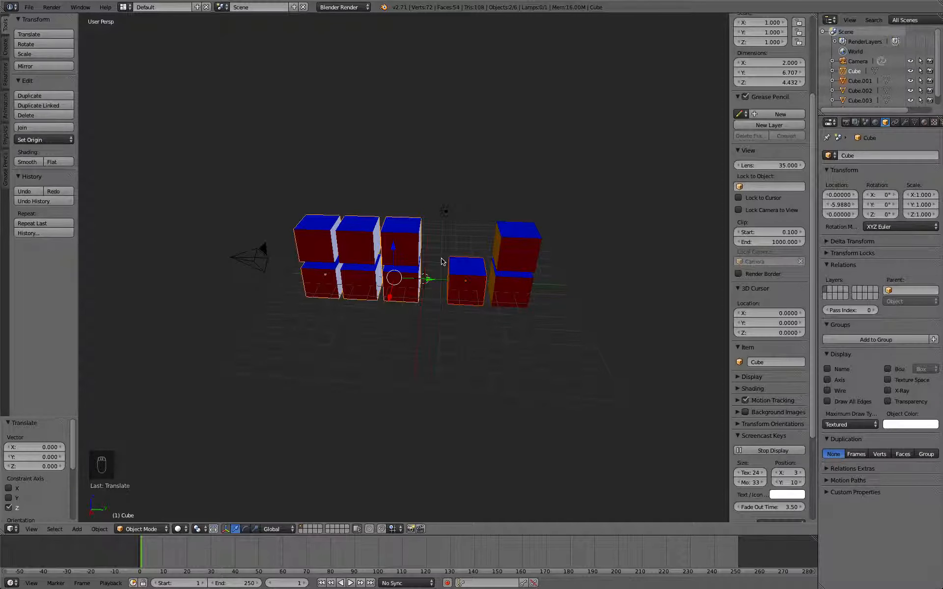
pyautogui.hotkey('ctrl', 'j')
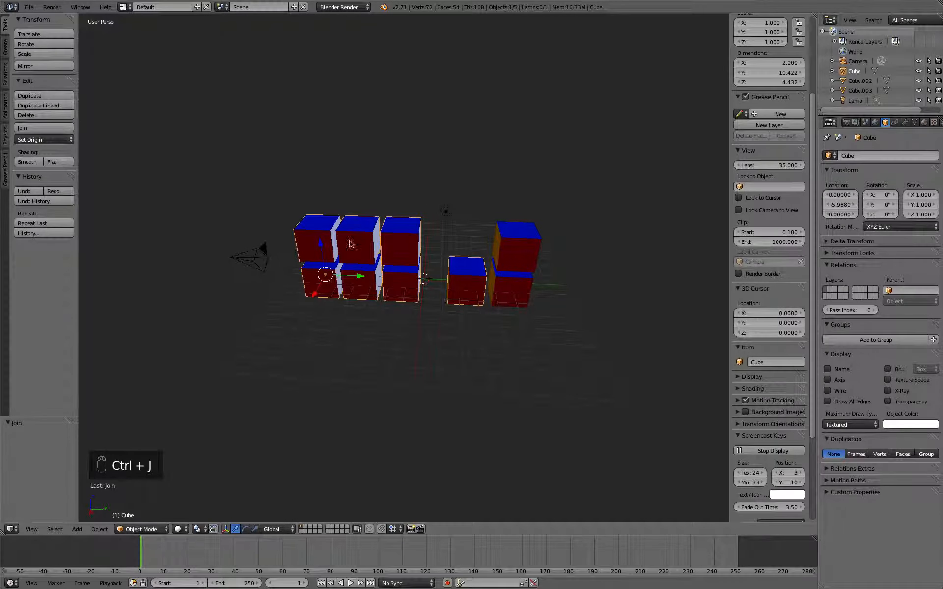
pyautogui.rightClick(499, 248)
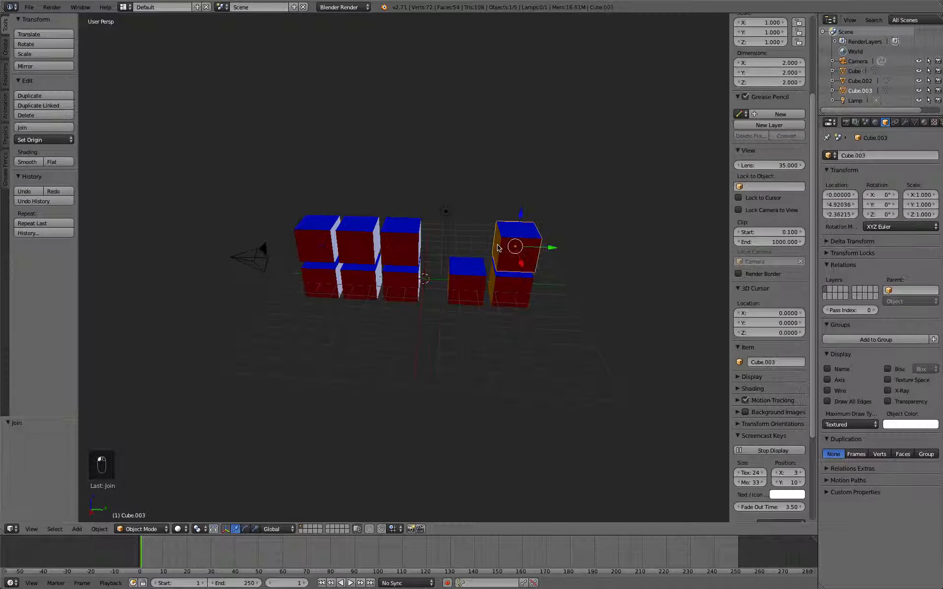
pyautogui.rightClick(510, 284)
# Step: In Edit Mode, separate the lone cube's mesh from the joined seven-block object into its own object, and return to Object Mode
pyautogui.rightClick(459, 277)
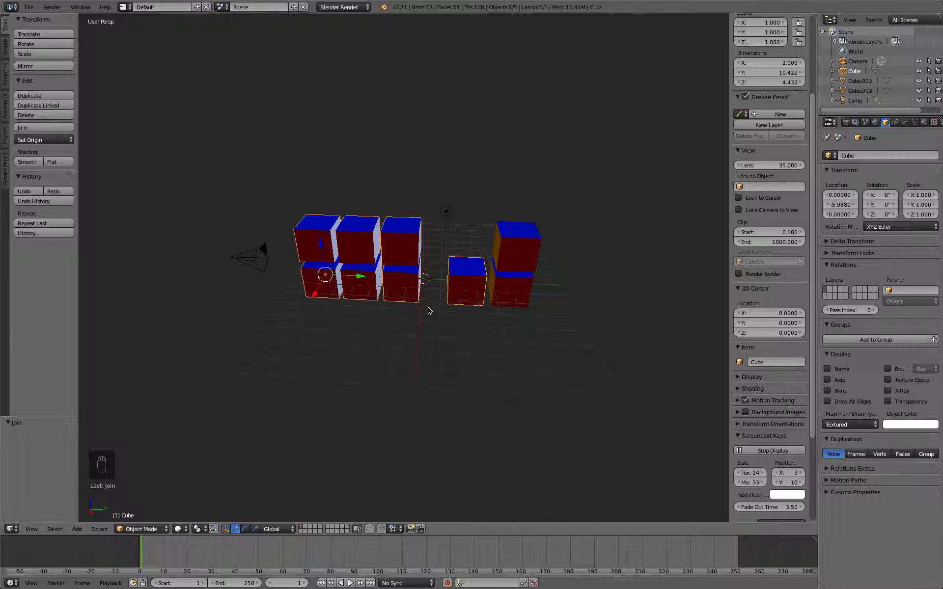
pyautogui.click(148, 529)
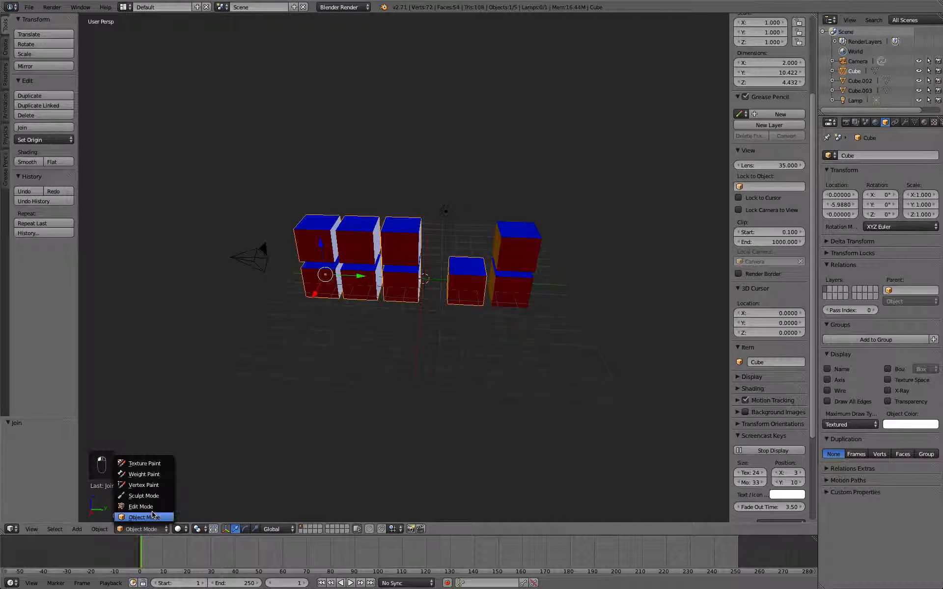
pyautogui.click(142, 506)
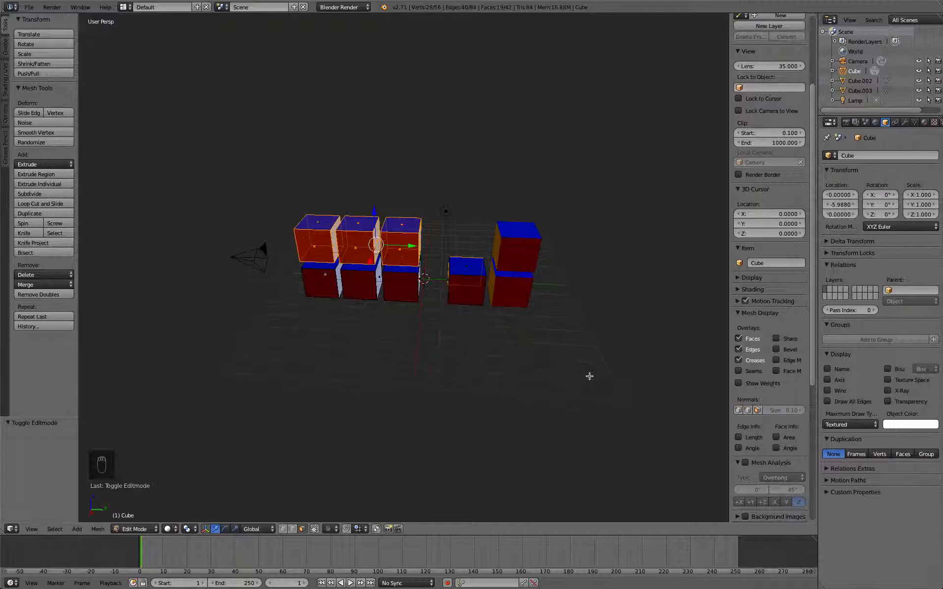
pyautogui.press('a')
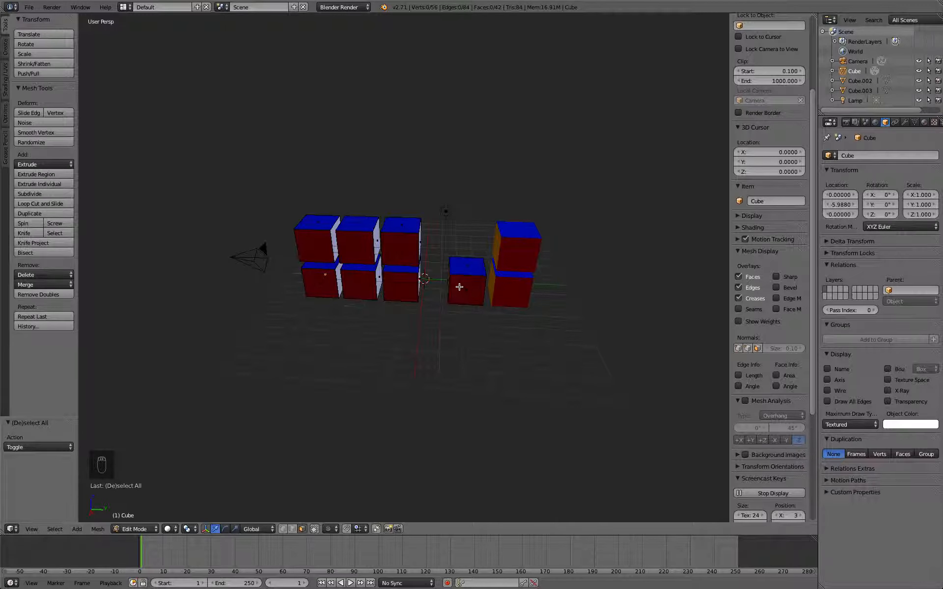
pyautogui.press('b')
pyautogui.moveTo(445, 252); pyautogui.dragTo(487, 316)
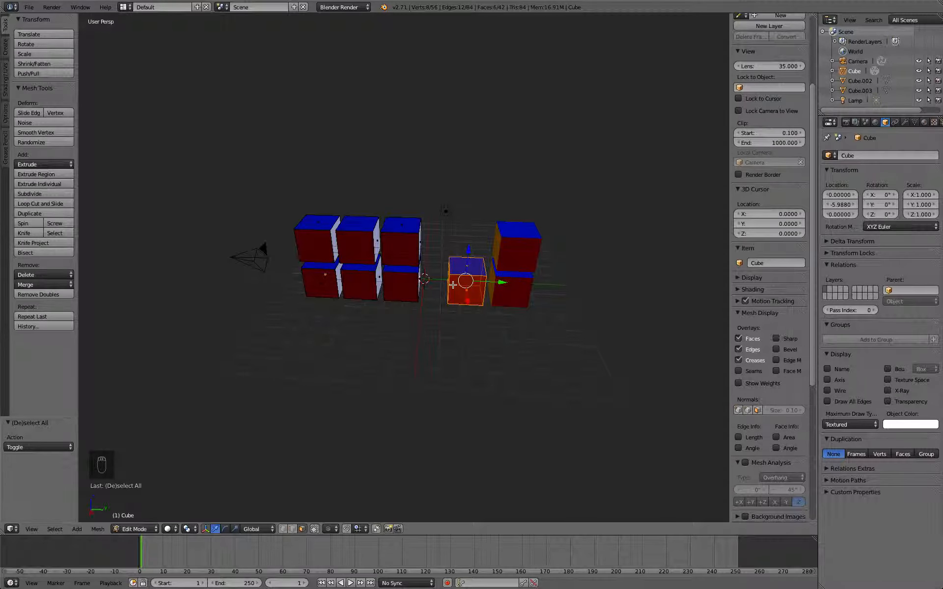
pyautogui.press('p')
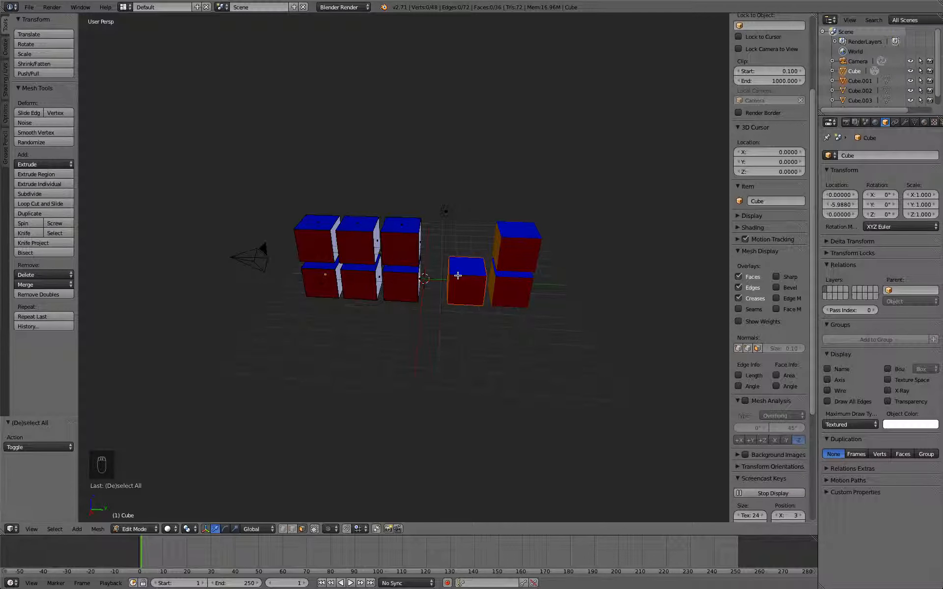
pyautogui.press('Tab')
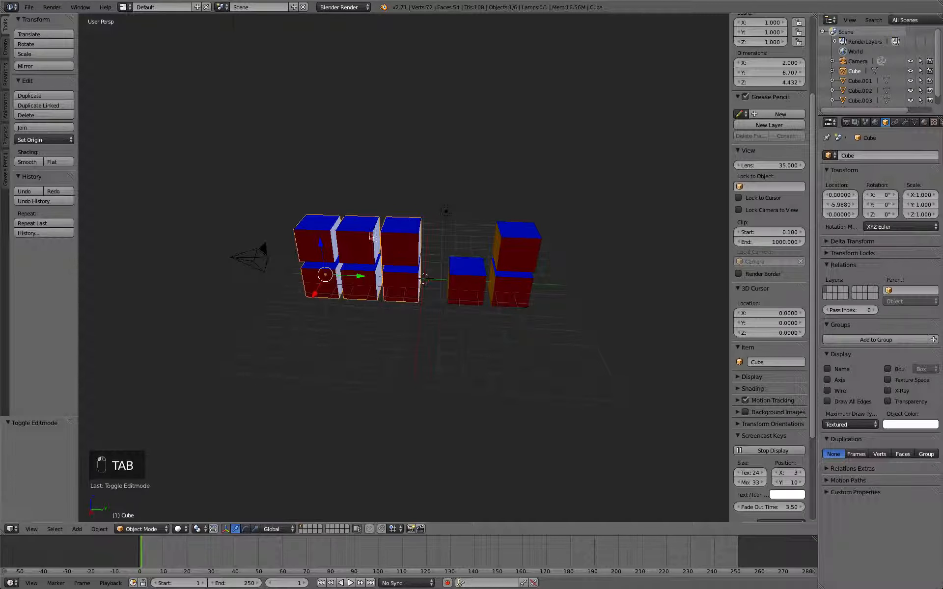
# Step: Select the separated cube, the stacked cubes and the six-block group in turn to check which blocks are independent objects
pyautogui.rightClick(474, 268)
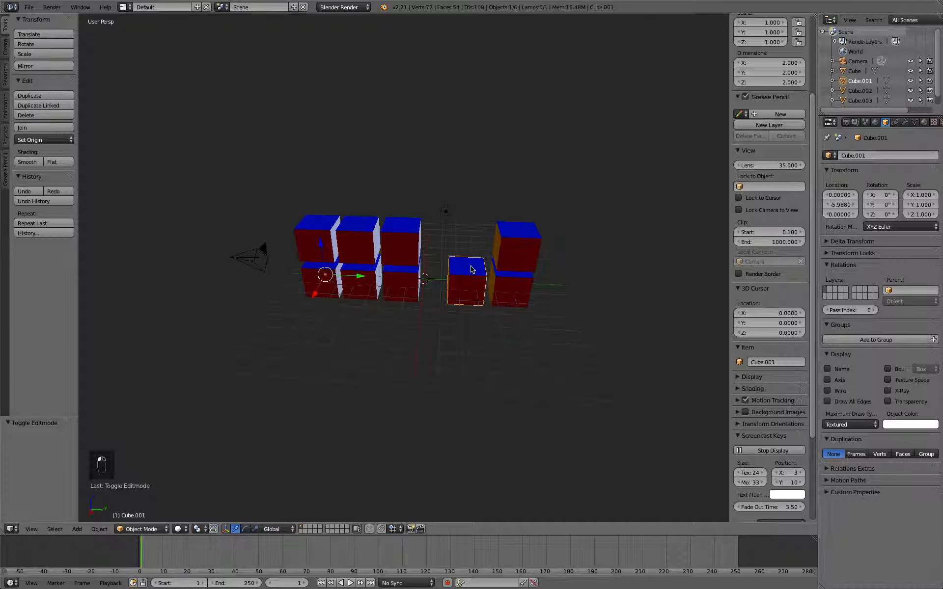
pyautogui.rightClick(514, 248)
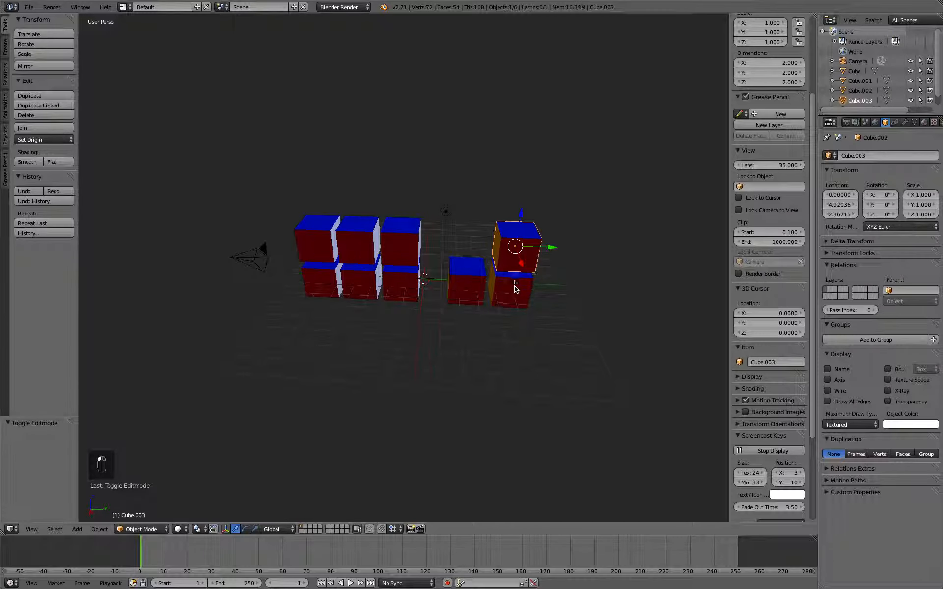
pyautogui.rightClick(514, 248)
pyautogui.rightClick(391, 245)
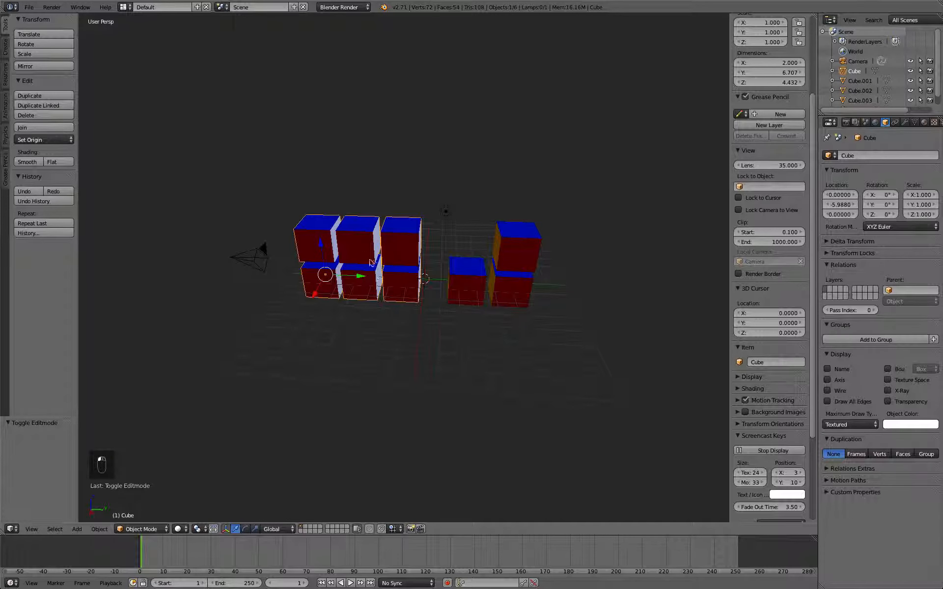